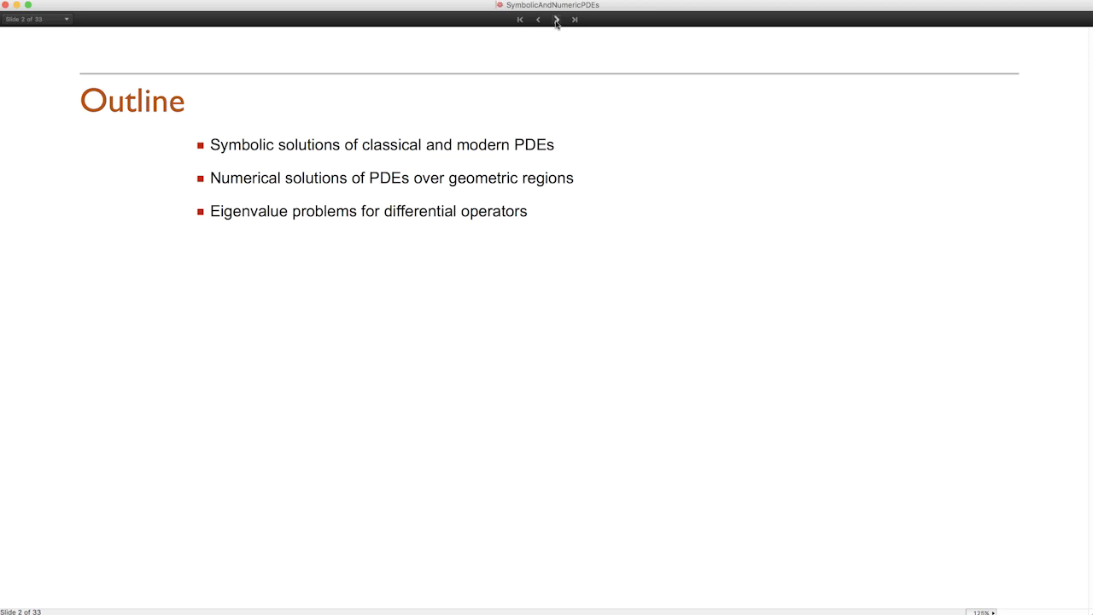
Advance to slide 3, "The Classical PDEs", listing the string, heat and Dirichlet problems
click(556, 19)
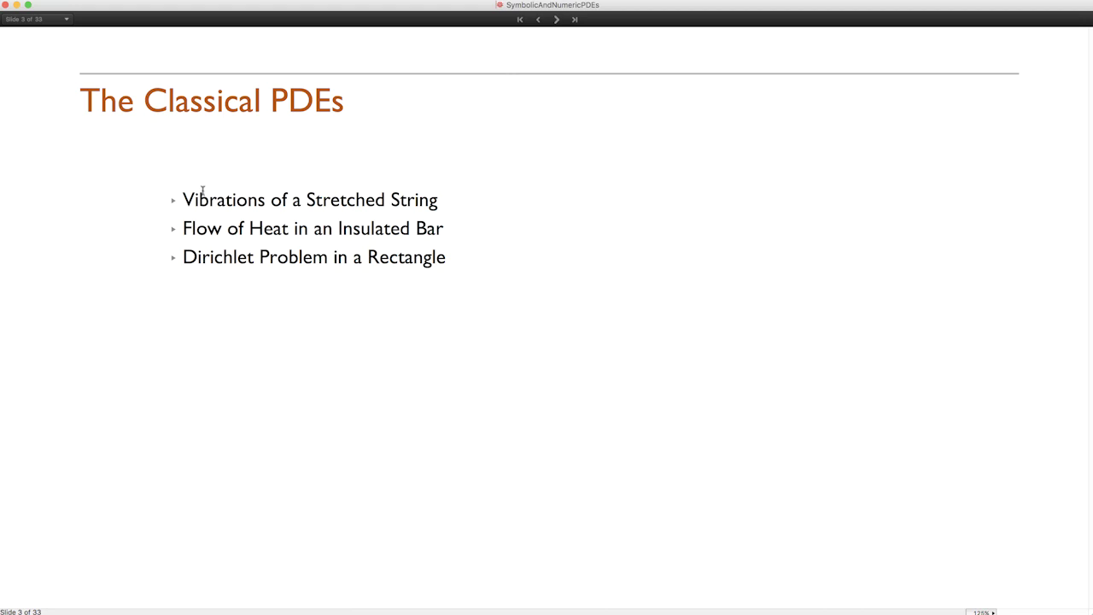
Expand Vibrations of a Stretched String and evaluate WaveEquation, BoundaryCondition and InitialCondition as In[1]–In[3]
click(175, 199)
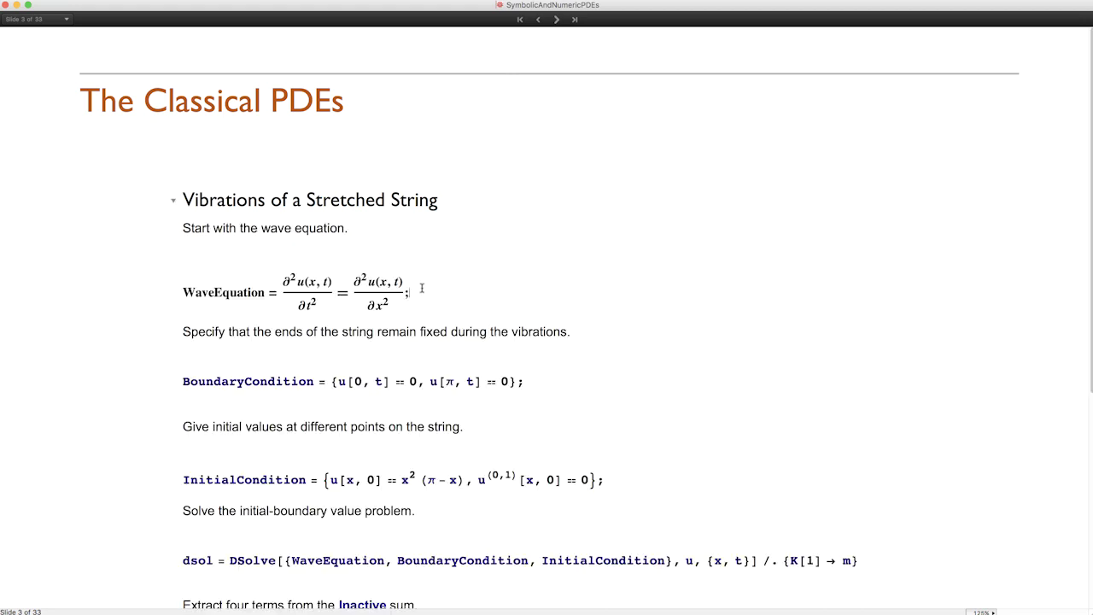
key(shift+Return)
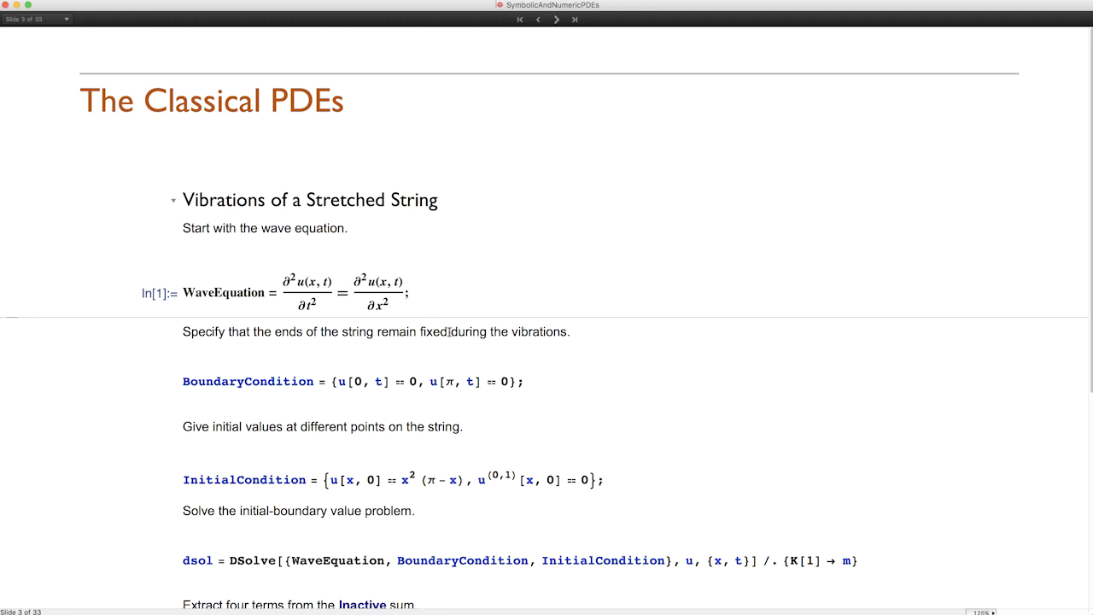
click(531, 380)
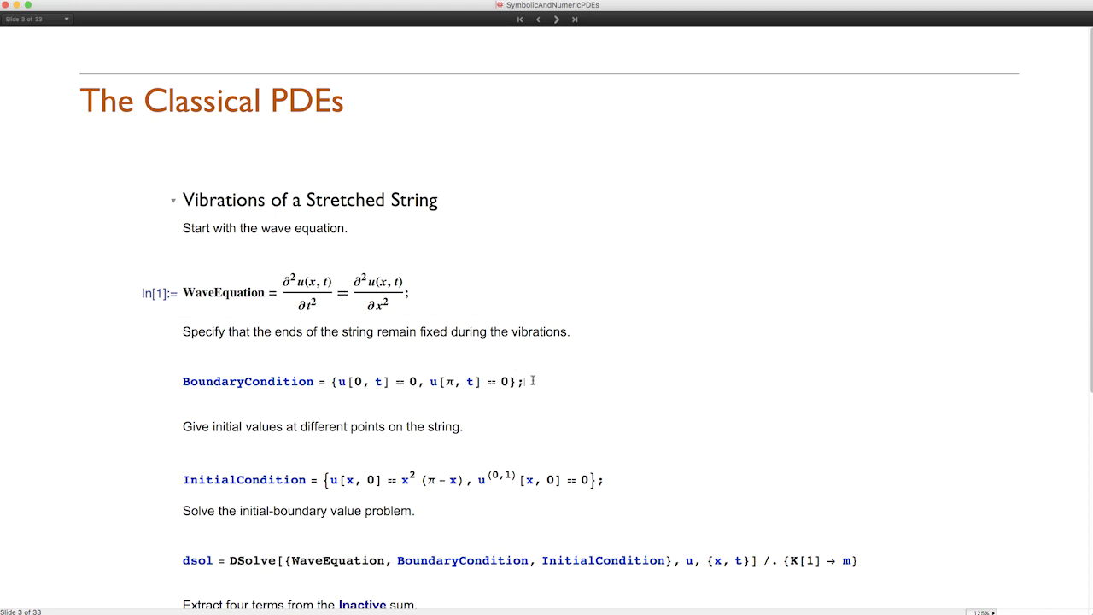
key(shift+Return)
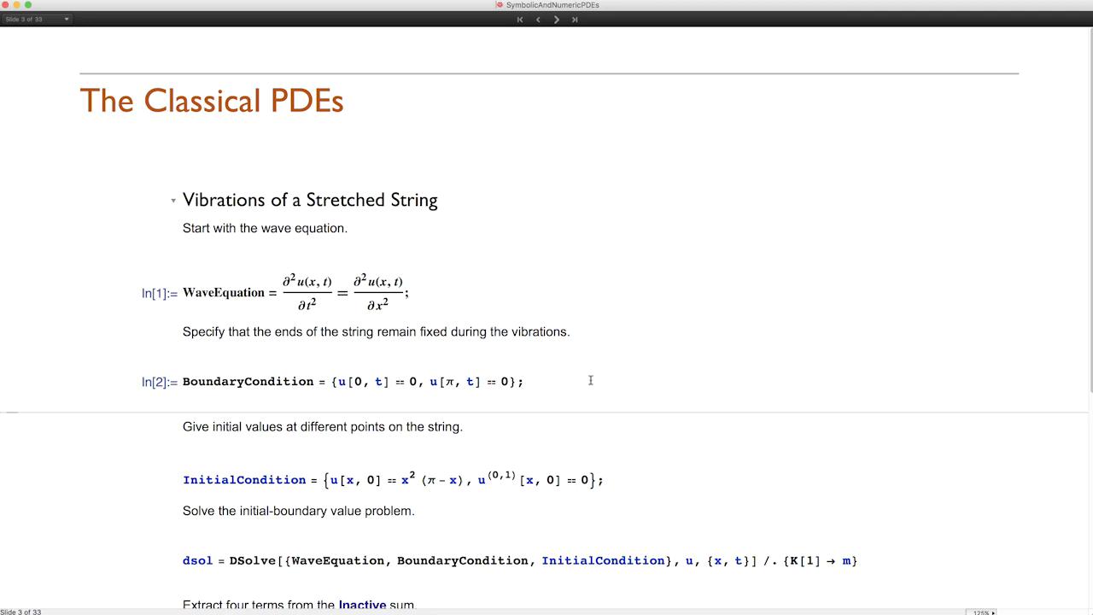
drag(1086, 369, 1080, 506)
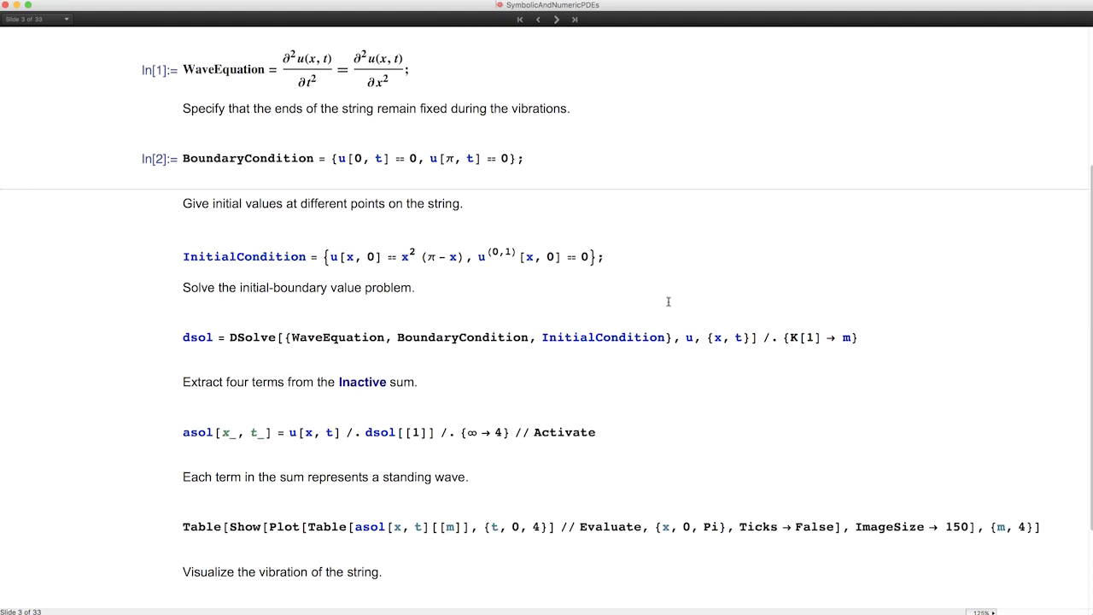
click(639, 258)
key(shift+Return)
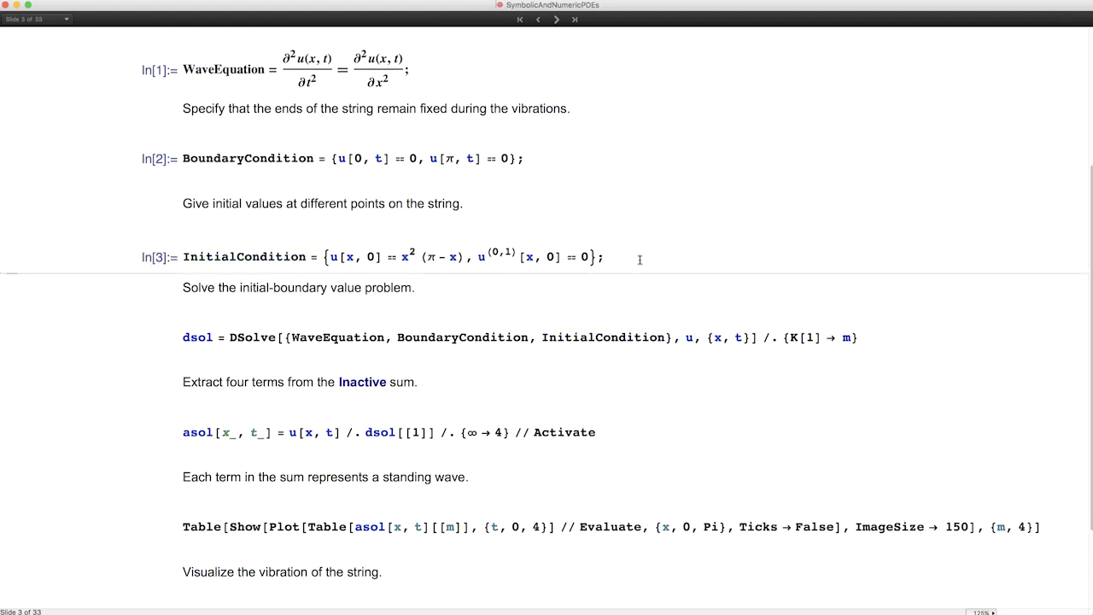
click(856, 337)
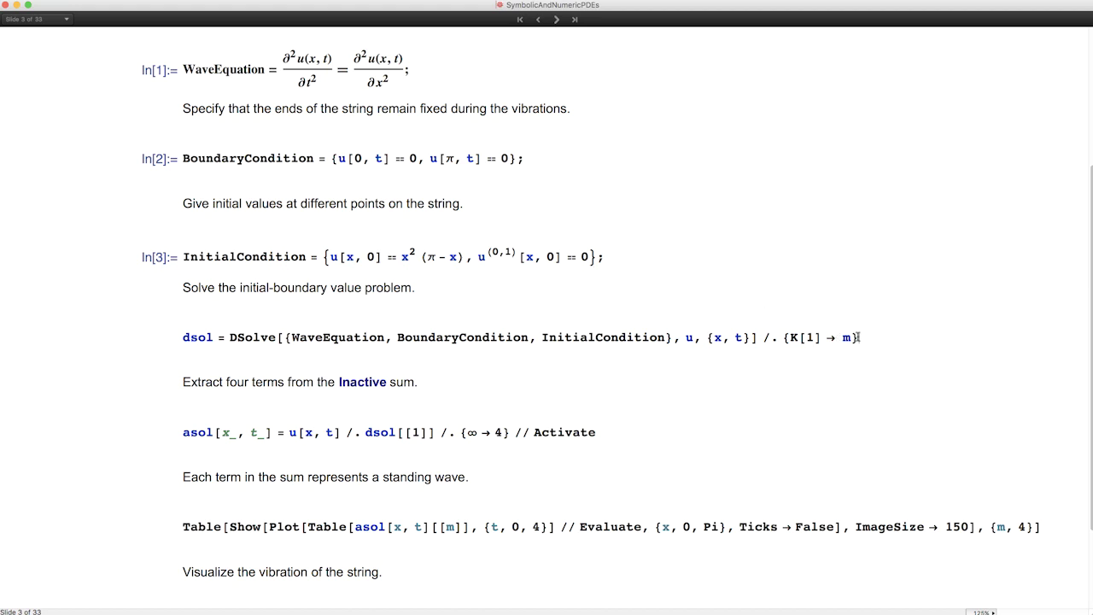
Solve the string with DSolve (Out[4]) and extract its four standing-wave terms as asol (Out[5])
key(shift+Return)
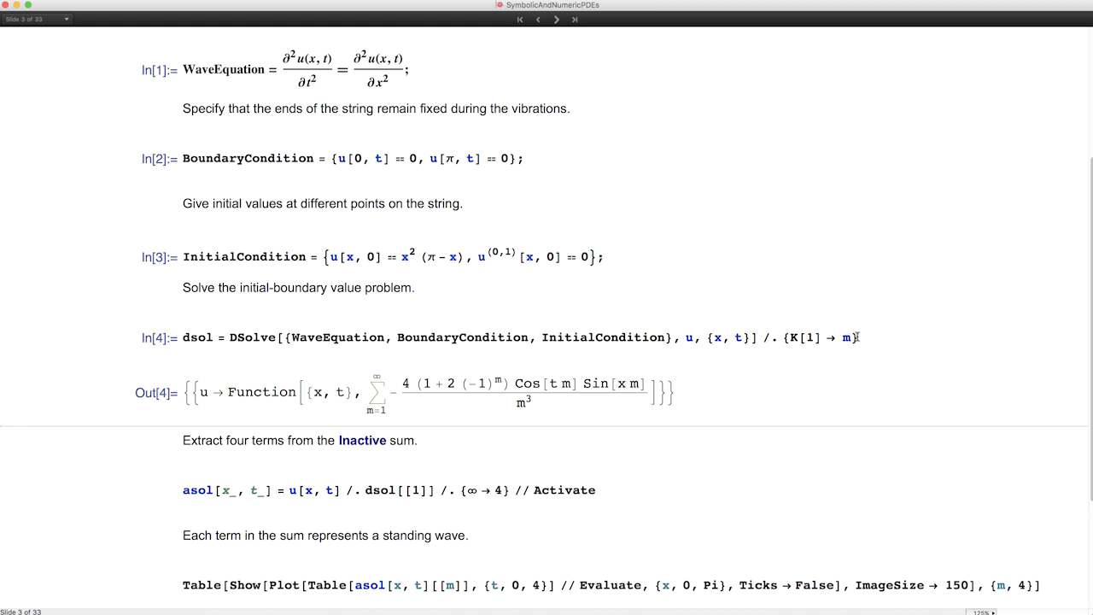
click(657, 488)
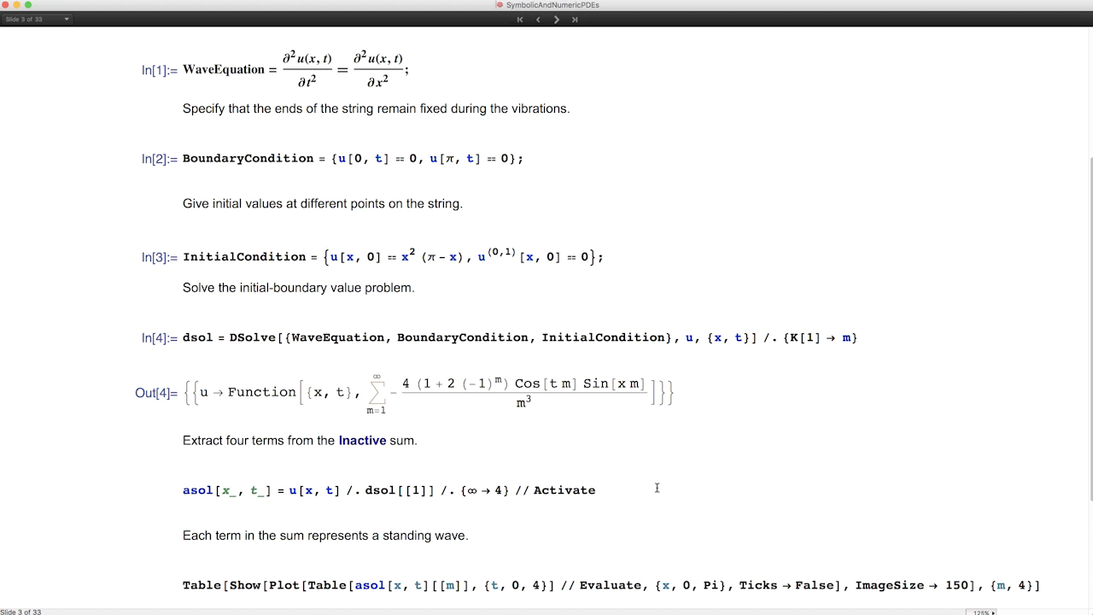
key(shift+Return)
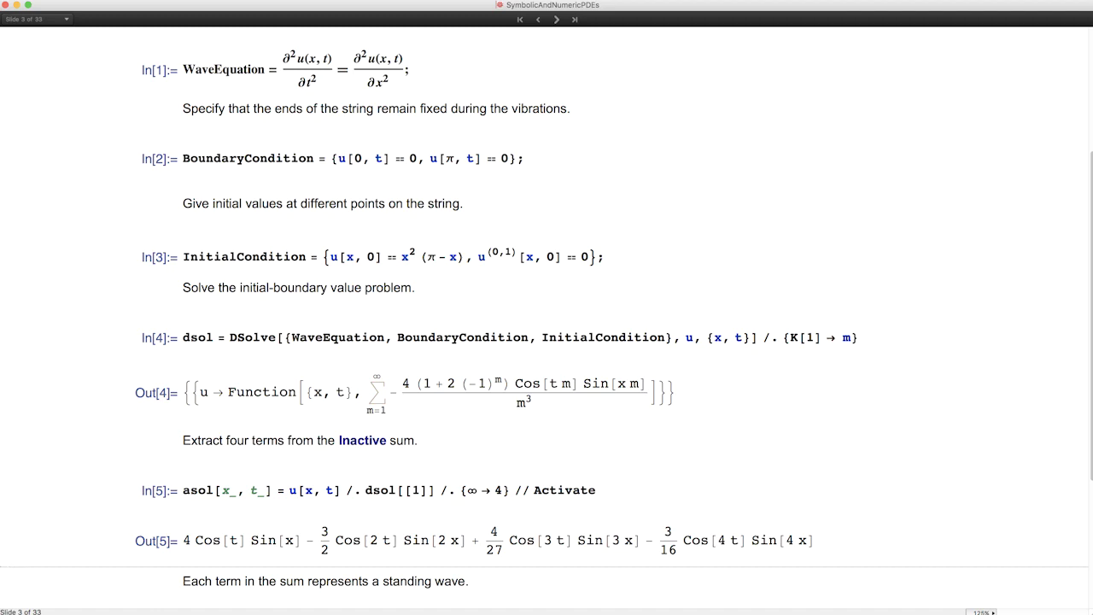
scroll(267, 470, down, 4)
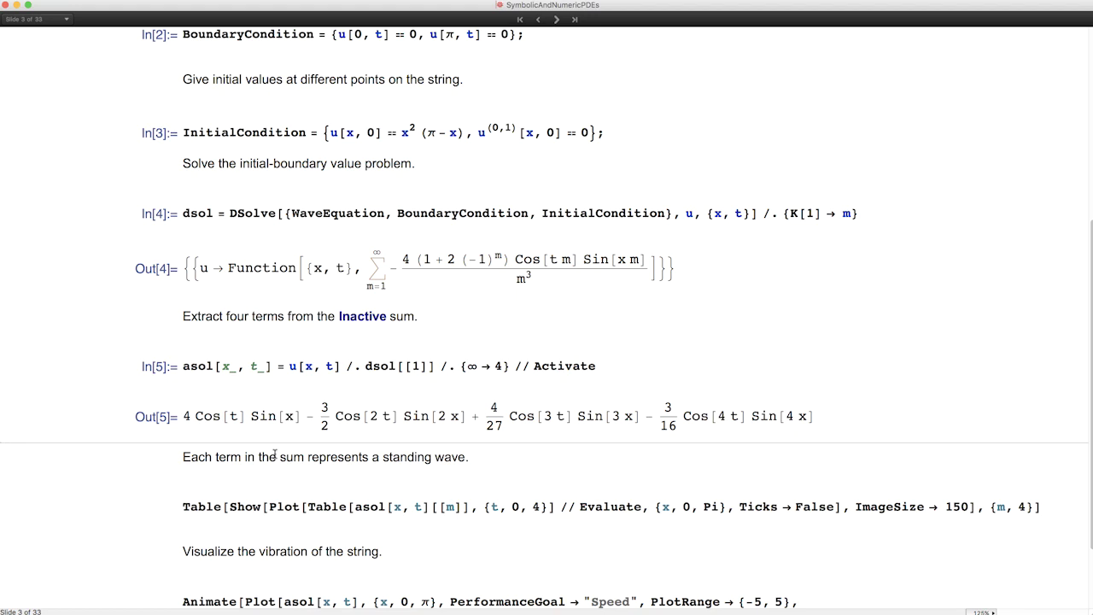
Plot the string's four standing-wave modes as Out[6]
click(633, 507)
key(shift+Return)
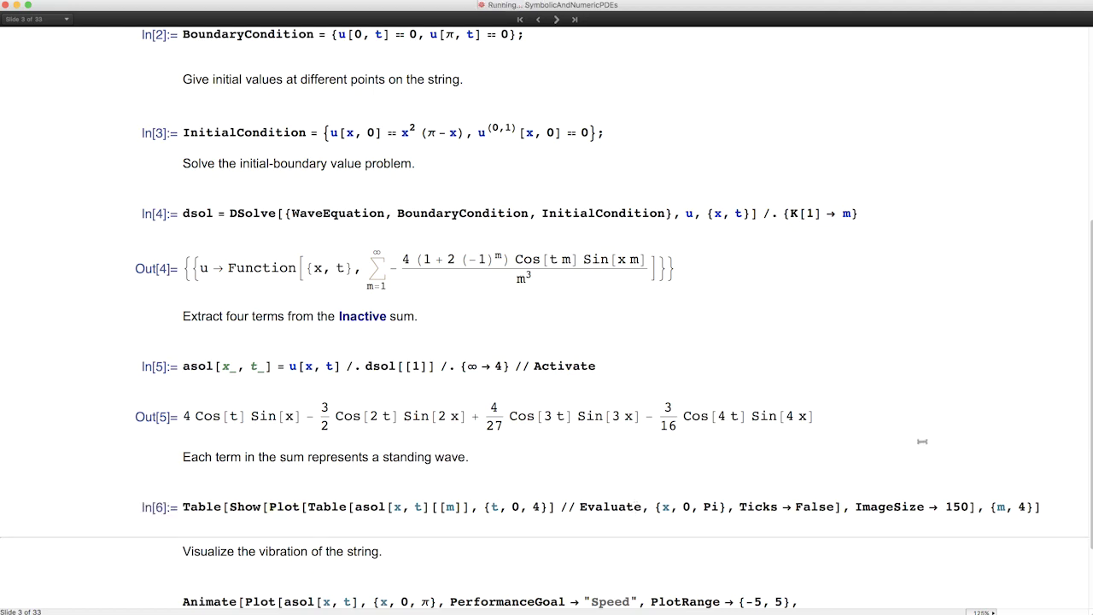
scroll(1045, 507, down, 4)
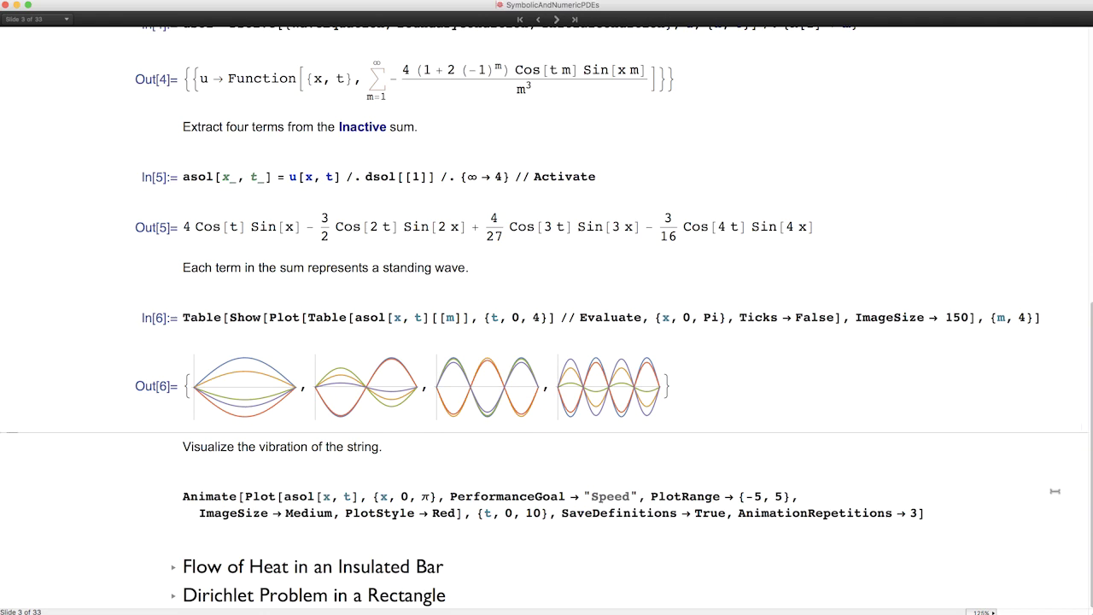
Generate the vibrating-string animation as Out[7] and return to the top of the slide
click(1009, 506)
key(shift+Return)
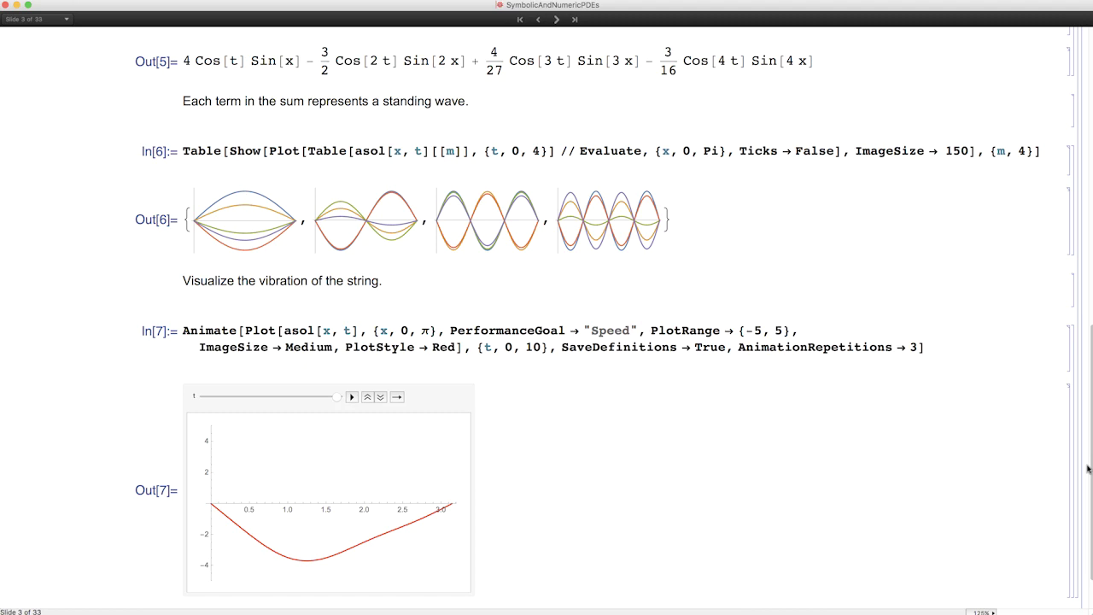
scroll(1088, 467, up, 5)
scroll(456, 289, up, 10)
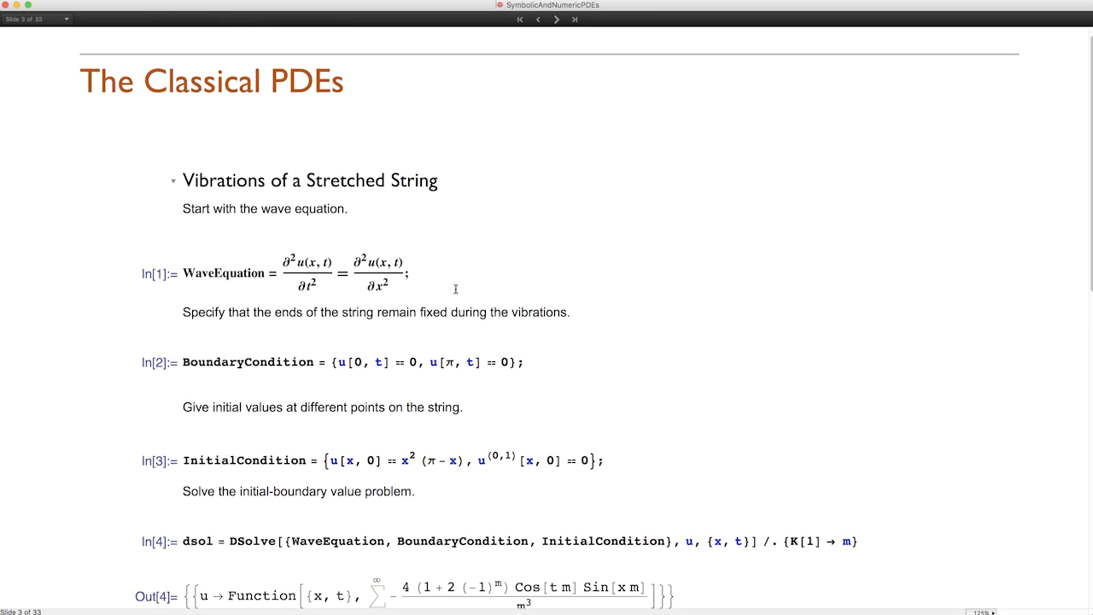
Collapse the string section, open Flow of Heat in an Insulated Bar, and evaluate HeatEquation
click(173, 183)
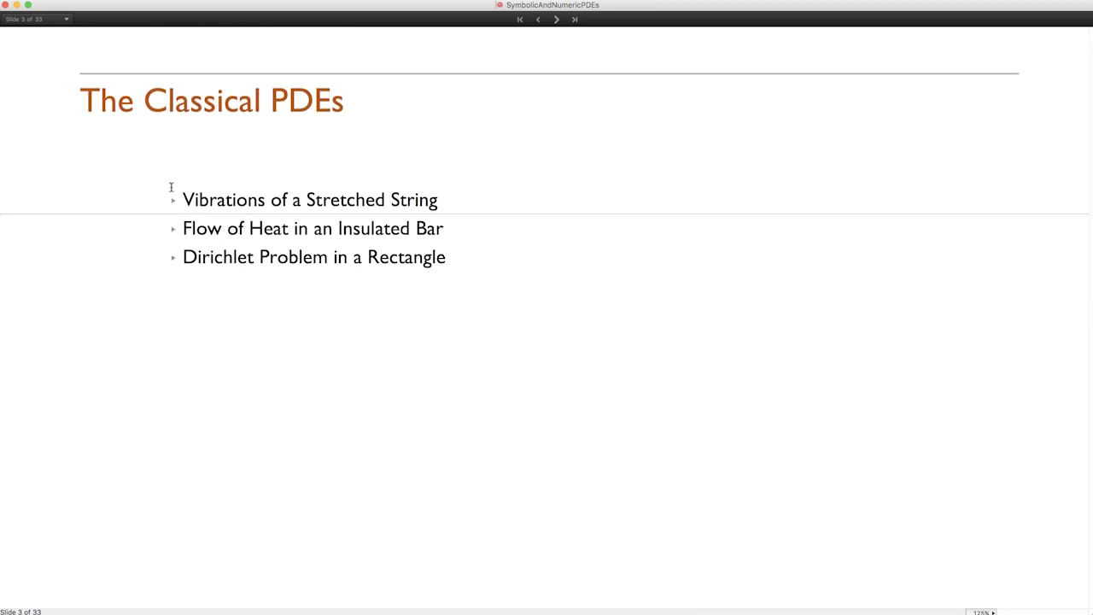
click(173, 228)
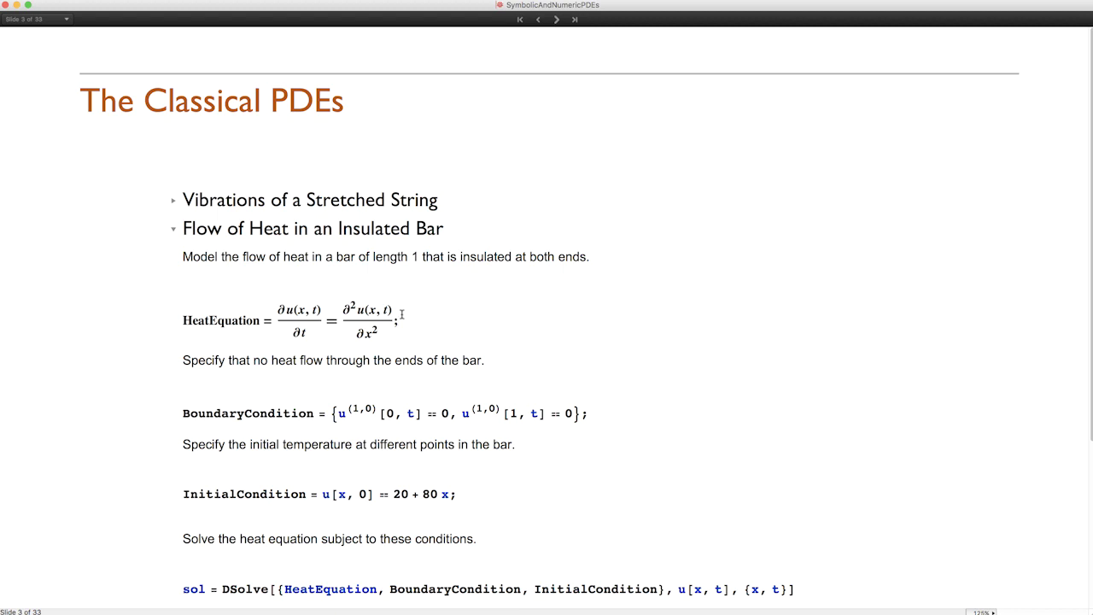
key(shift+Return)
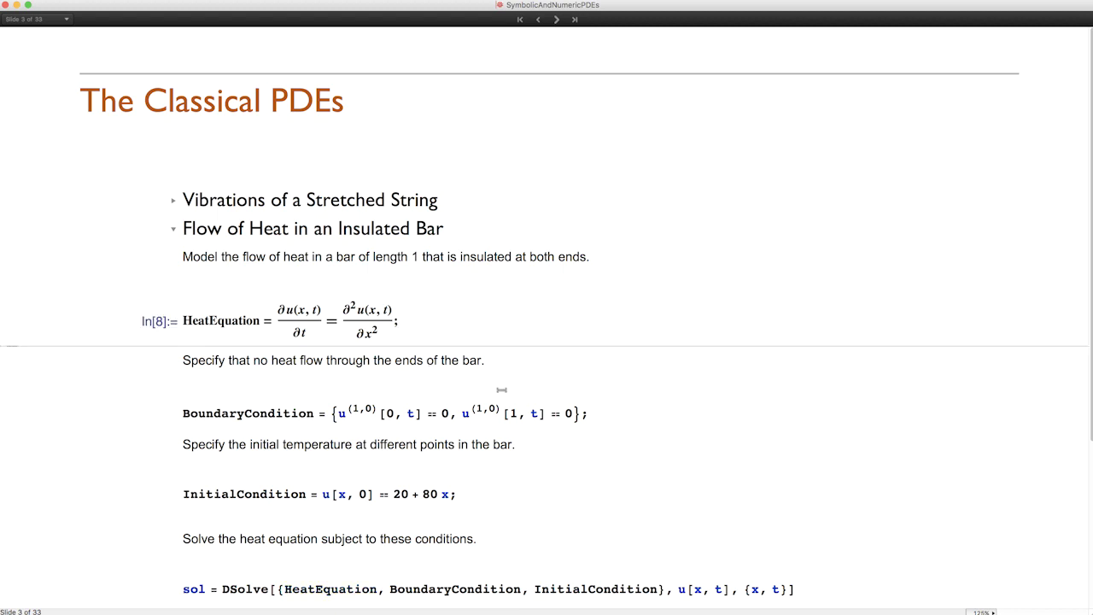
Evaluate the insulated-end BoundaryCondition and the 20 + 80 x InitialCondition
click(595, 412)
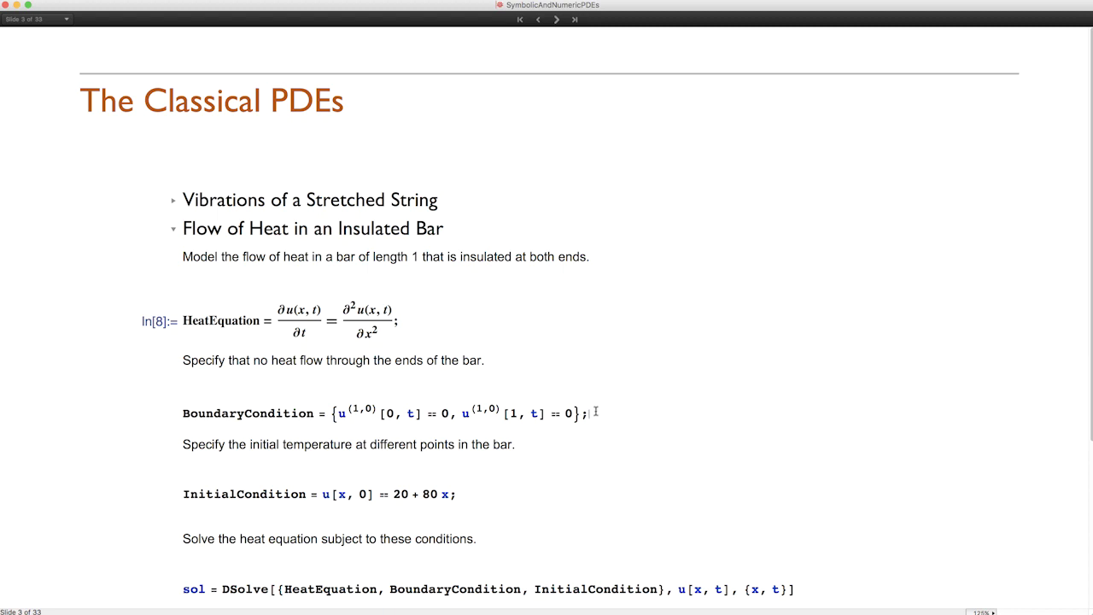
key(shift+Return)
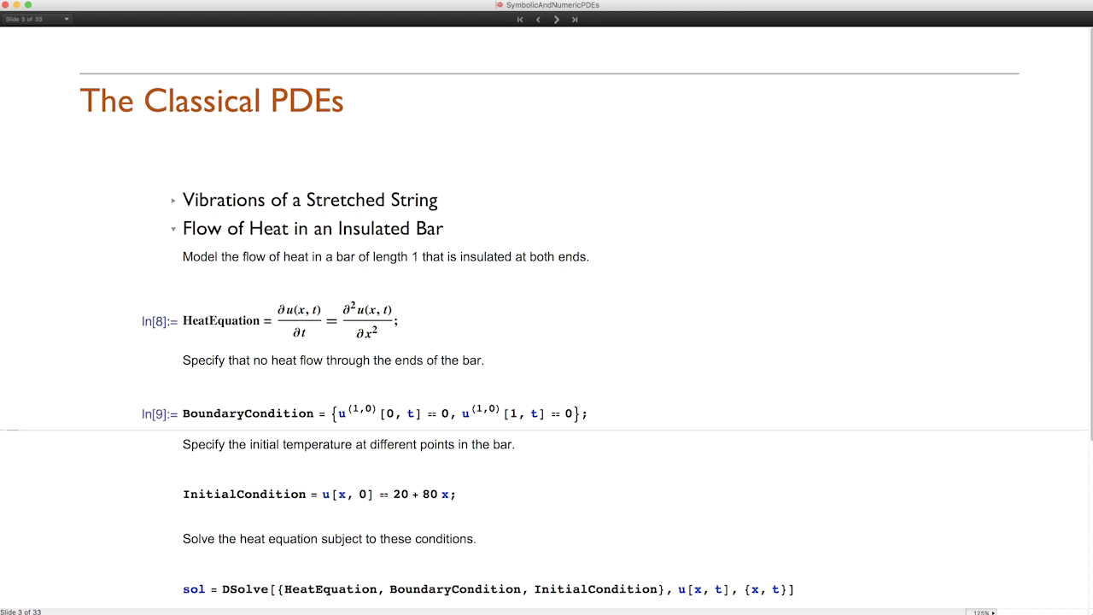
scroll(222, 401, down, 5)
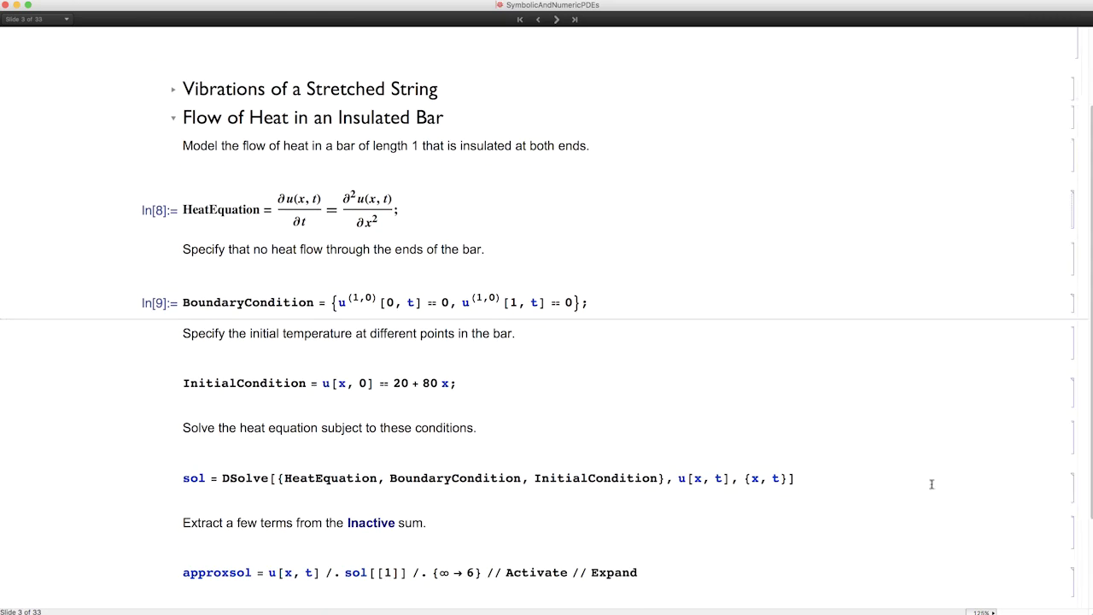
click(459, 383)
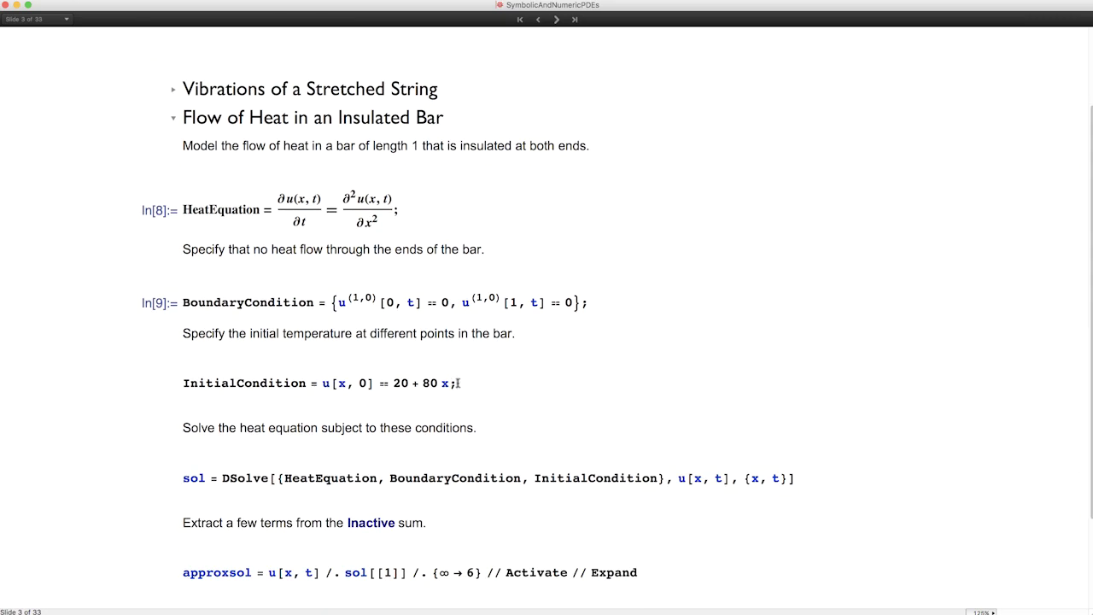
key(shift+Return)
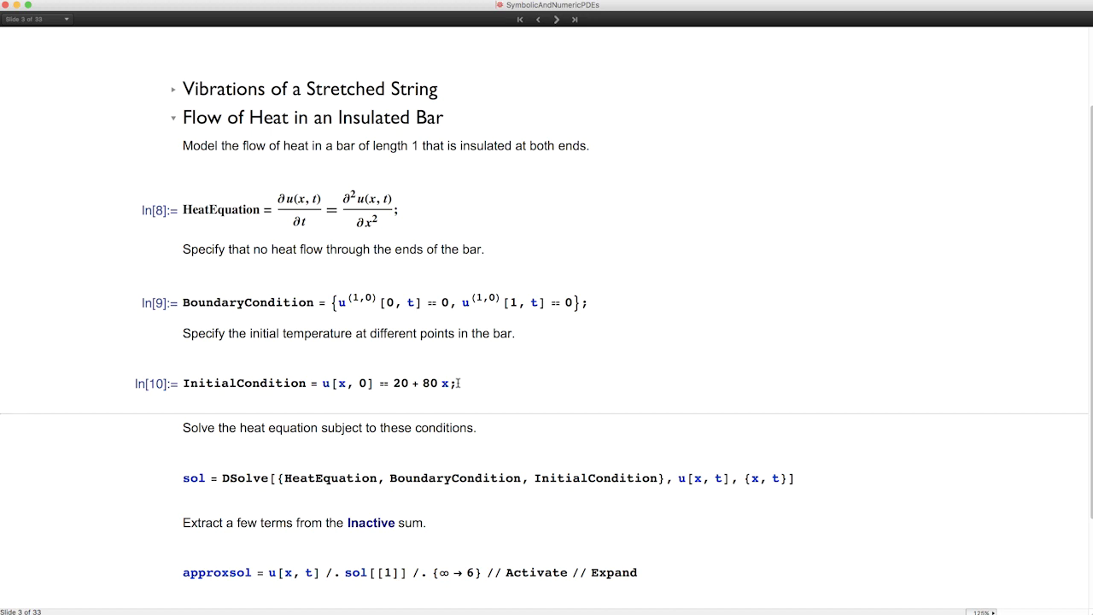
Solve the bar's heat equation with DSolve, giving the series solution in Out[11]
click(827, 483)
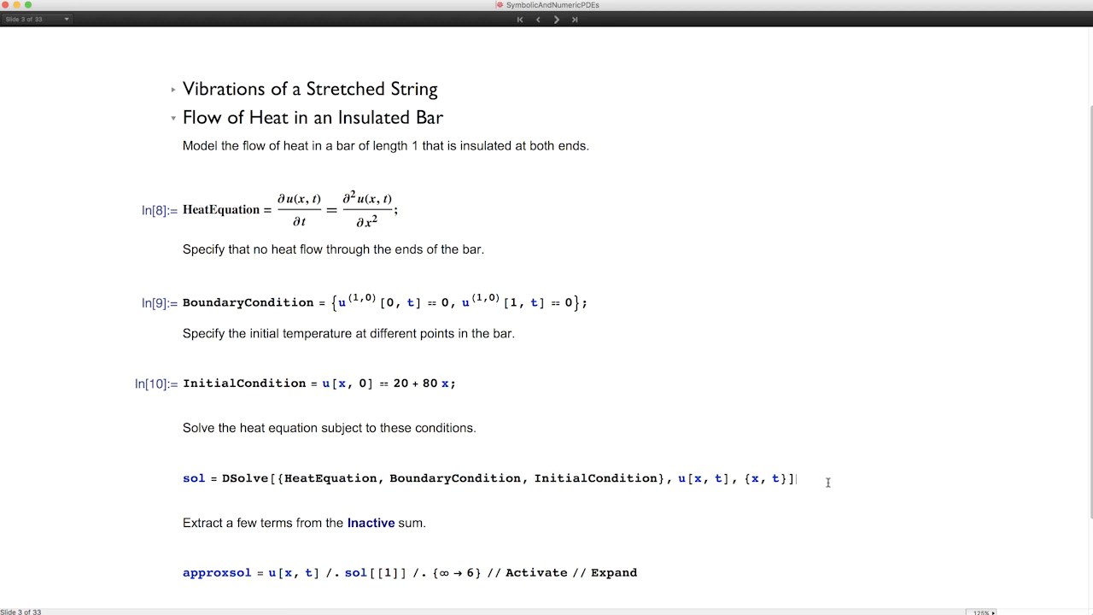
key(shift+Return)
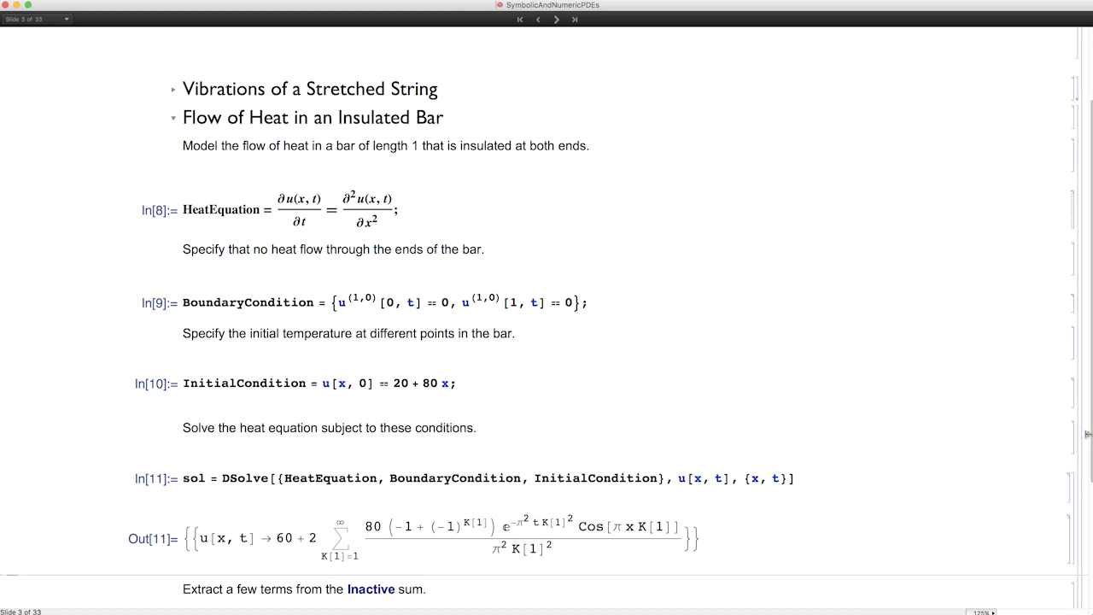
scroll(1081, 516, down, 3)
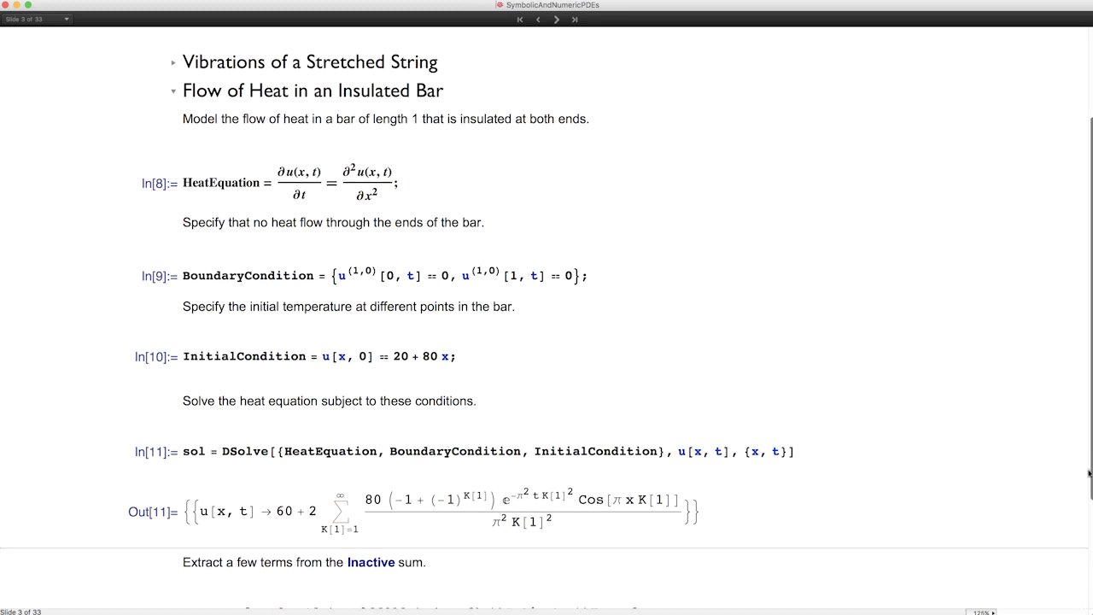
scroll(1081, 515, down, 3)
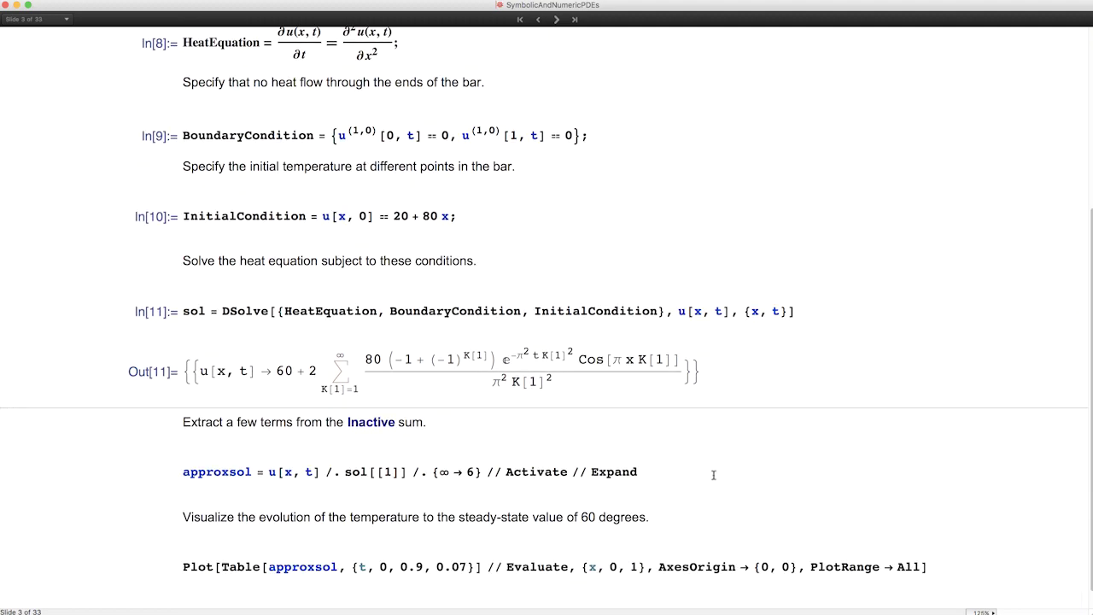
Compute the six-term approxsol, highlight its steady value 60, and plot temperatures converging to 60
key(shift+Return)
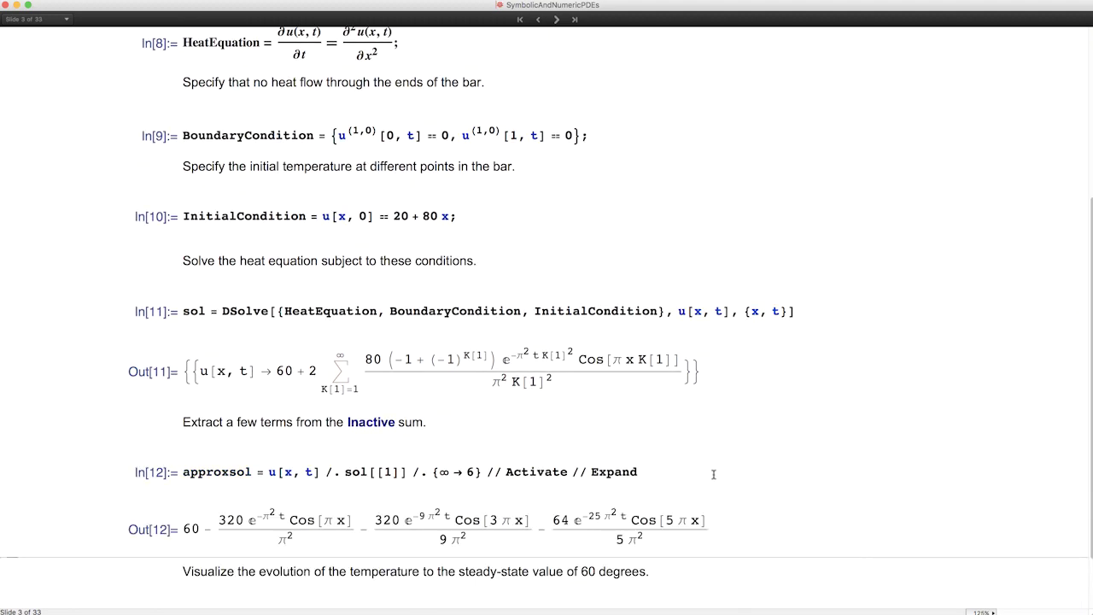
scroll(1088, 474, down, 1)
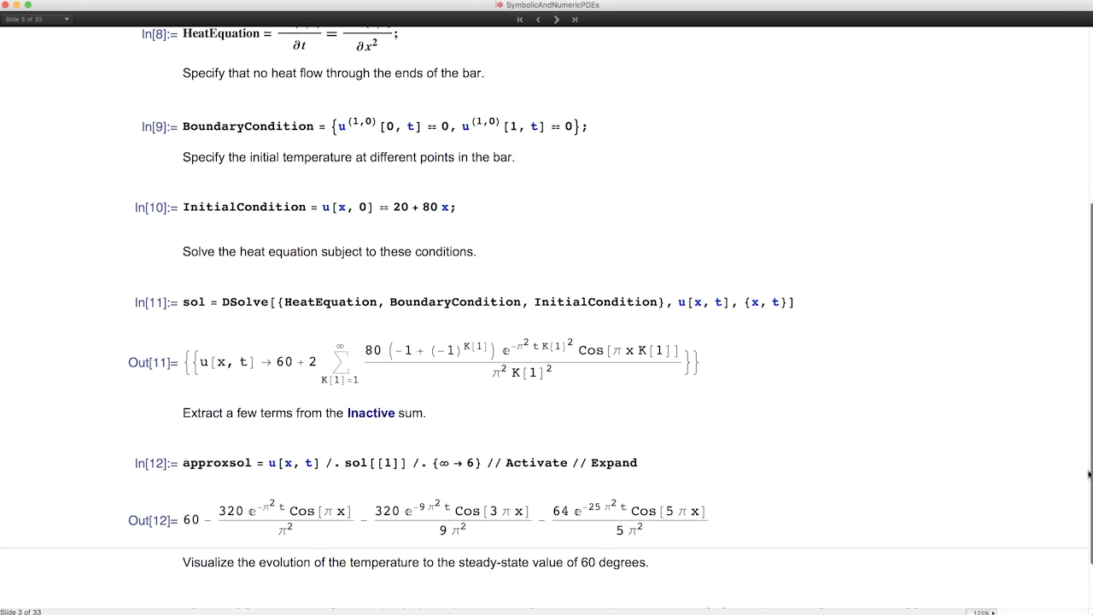
scroll(1088, 473, down, 3)
drag(193, 445, 176, 445)
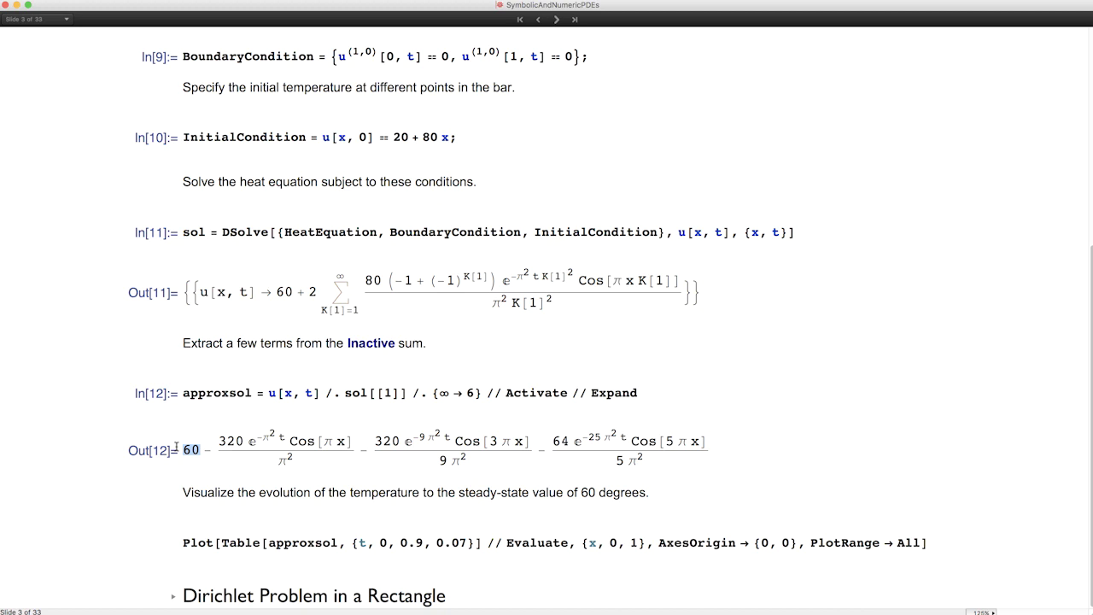
drag(226, 441, 286, 452)
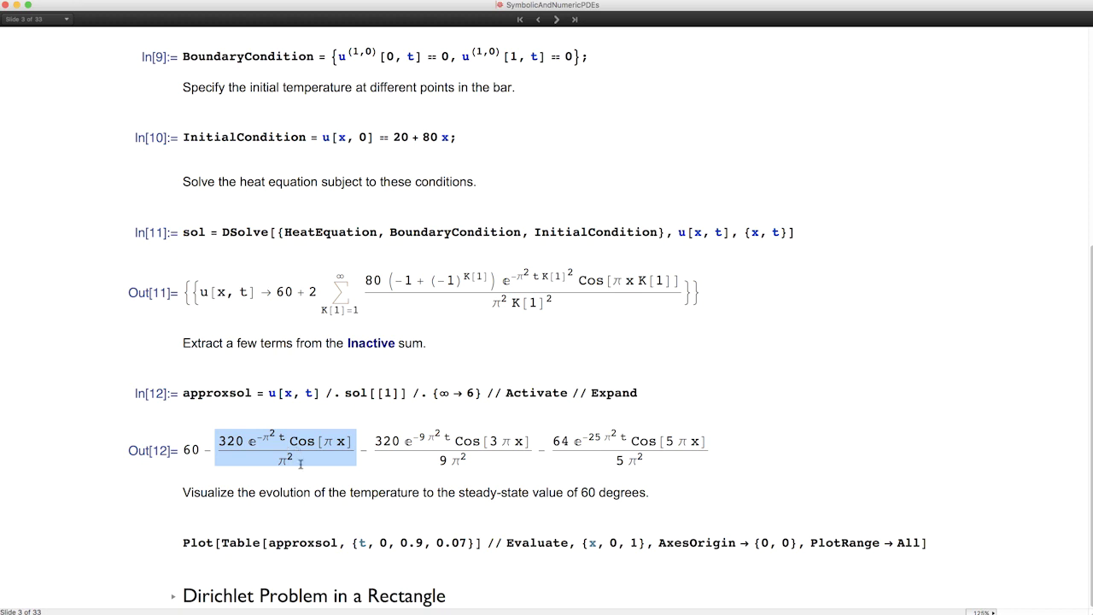
click(946, 544)
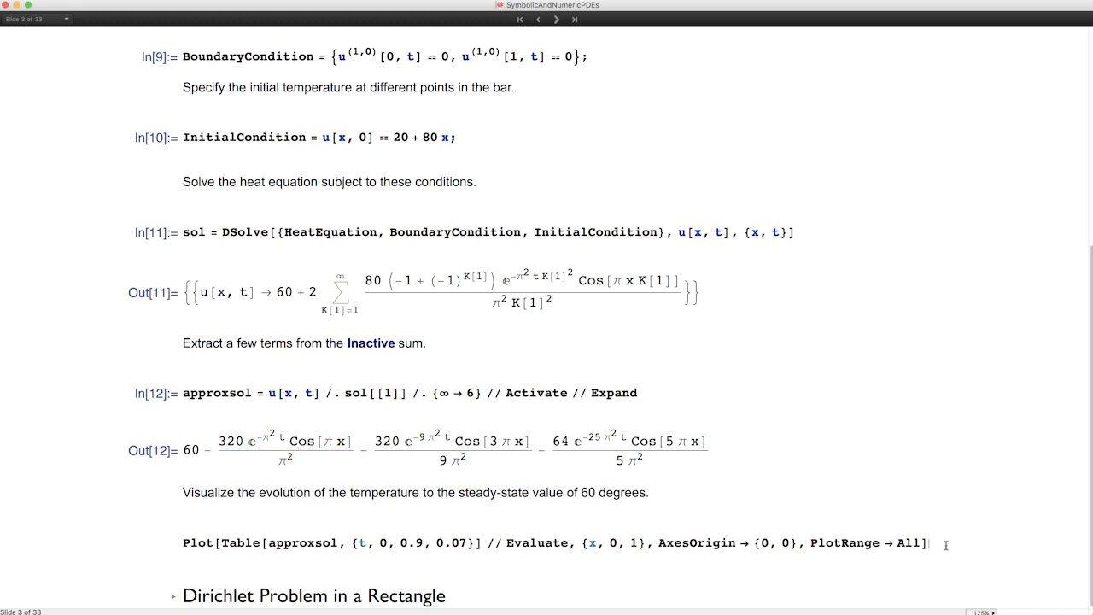
key(shift+Return)
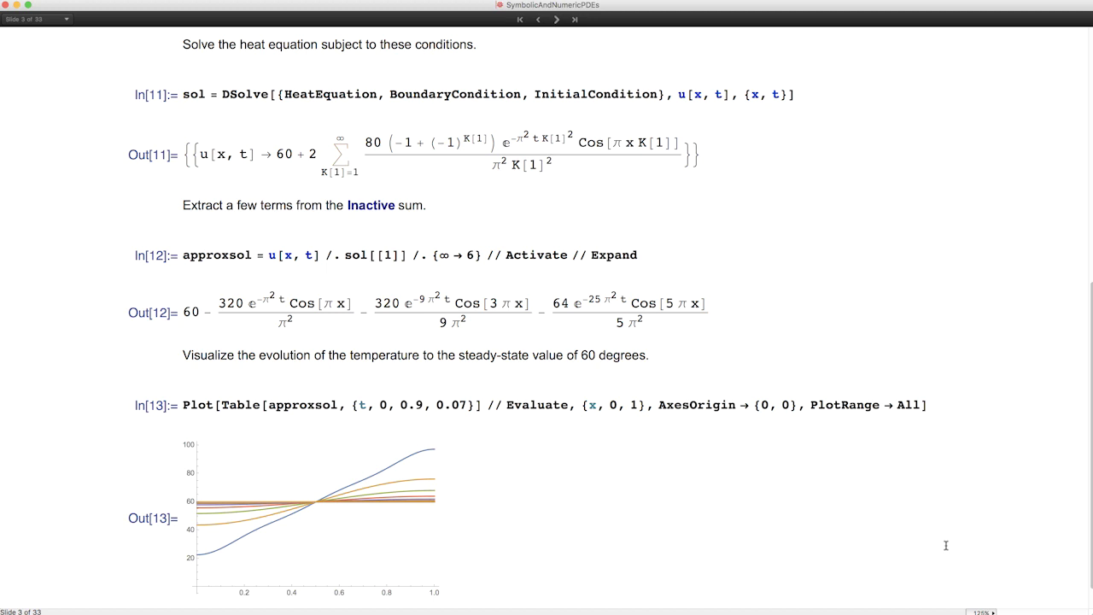